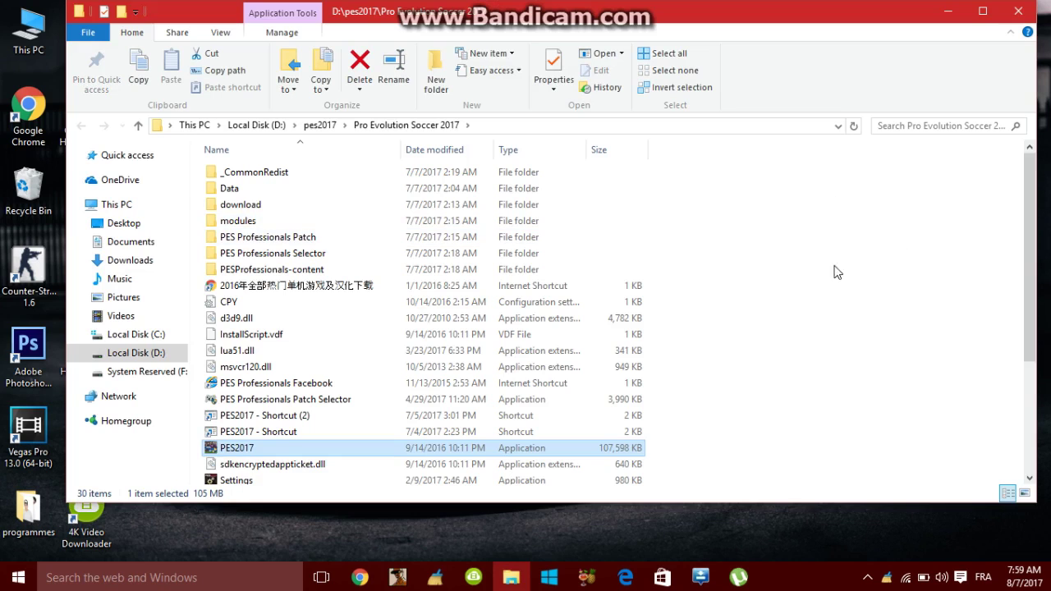
Step: Open the PES 2017 Settings application from the game folder and set the display resolution to 640x480 (4:3)
{"action": "left_click_drag", "start_coordinate": [1026, 254], "coordinate": [1027, 328]}
{"action": "left_click", "coordinate": [289, 365]}
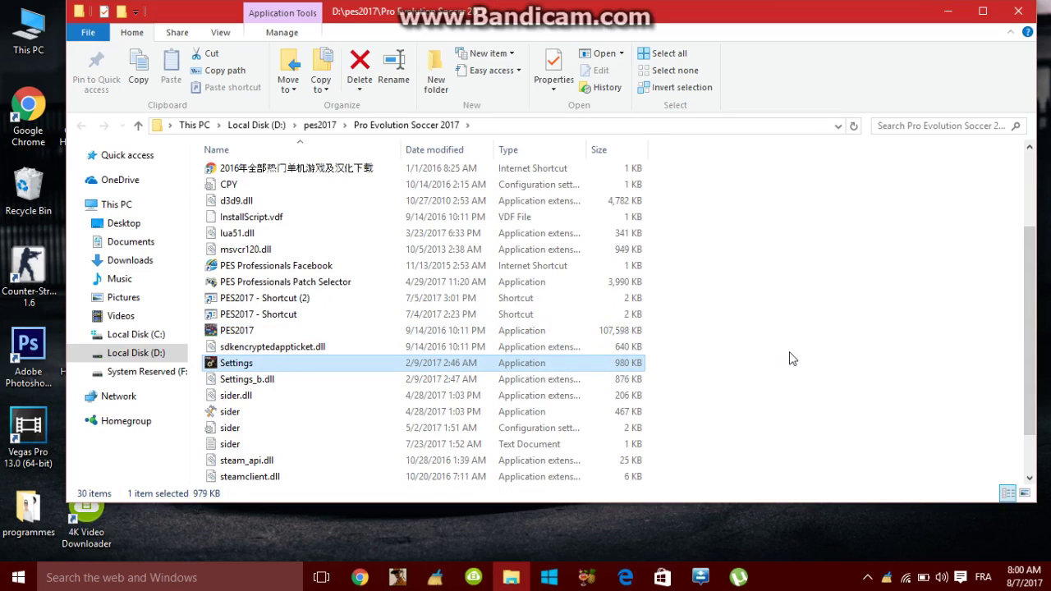
{"action": "key", "text": "Return"}
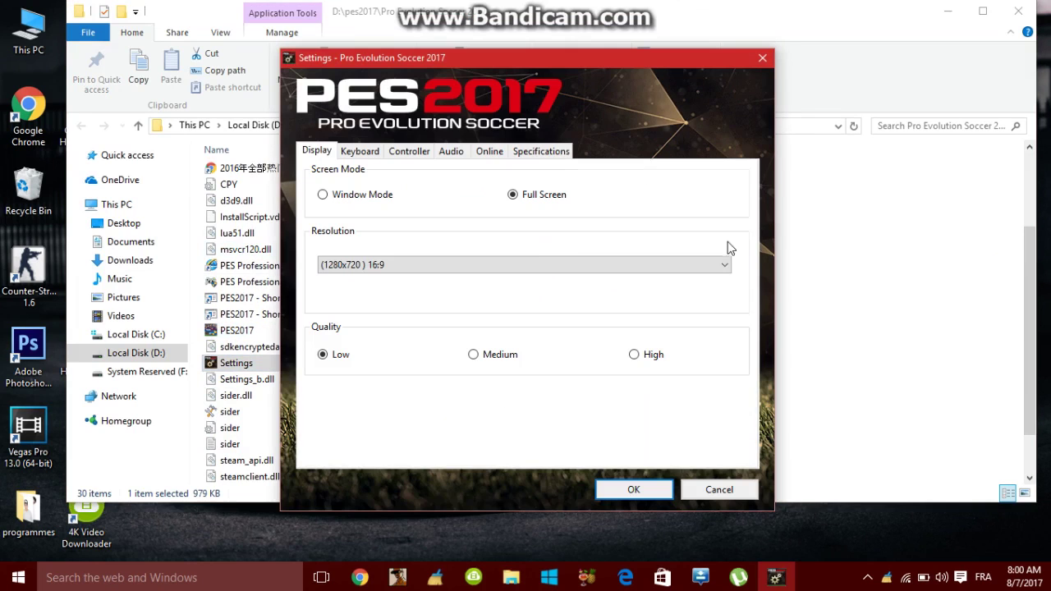
{"action": "left_click", "coordinate": [480, 266]}
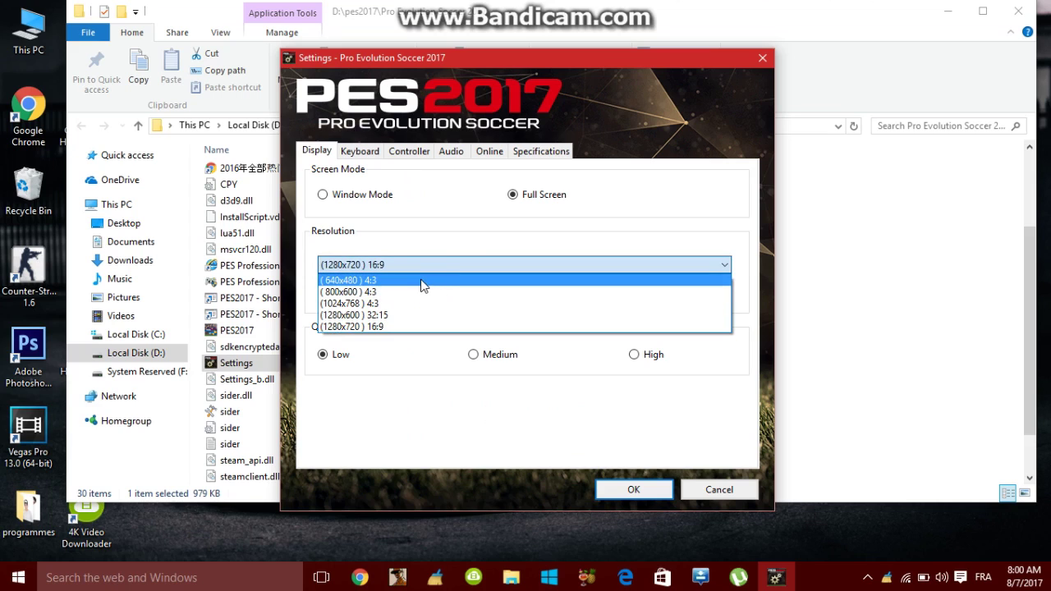
{"action": "left_click", "coordinate": [421, 281]}
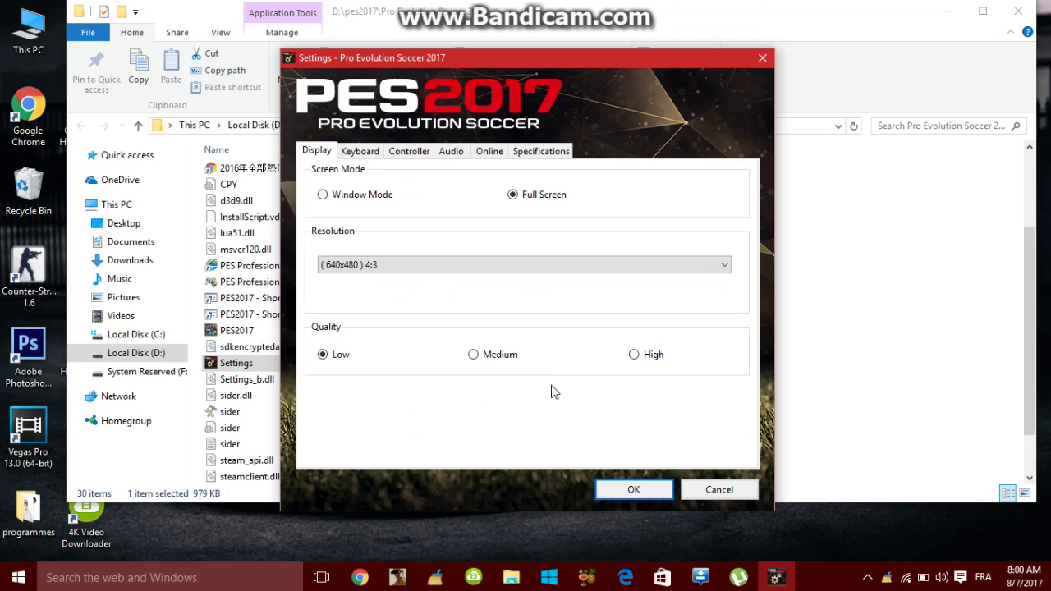
{"action": "left_click", "coordinate": [624, 490]}
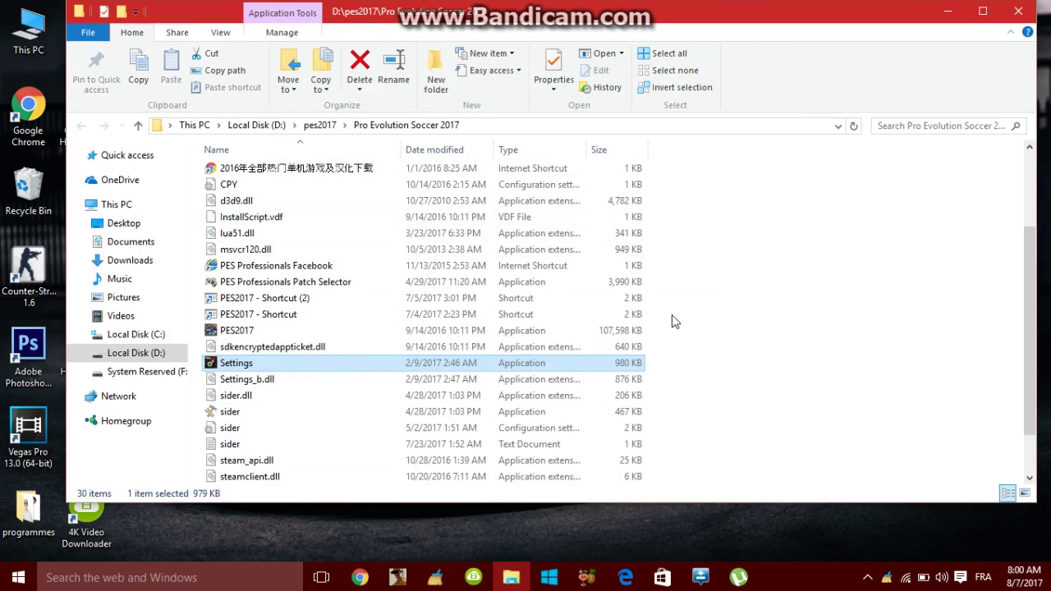
Step: Reopen the game's Settings application and switch the screen mode to Window Mode
{"action": "key", "text": "Return"}
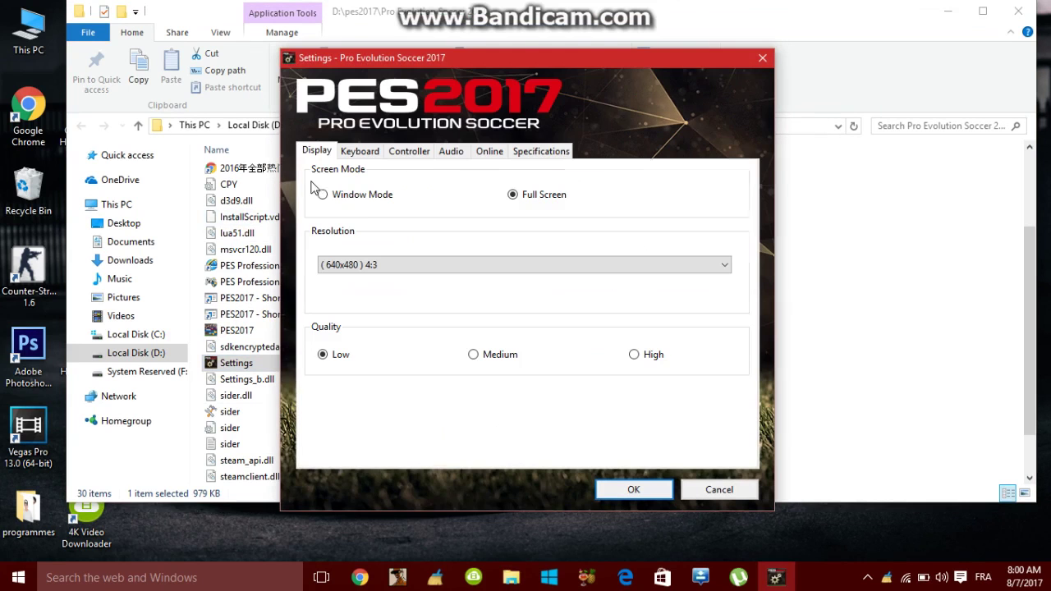
{"action": "left_click", "coordinate": [351, 197]}
{"action": "left_click", "coordinate": [619, 493]}
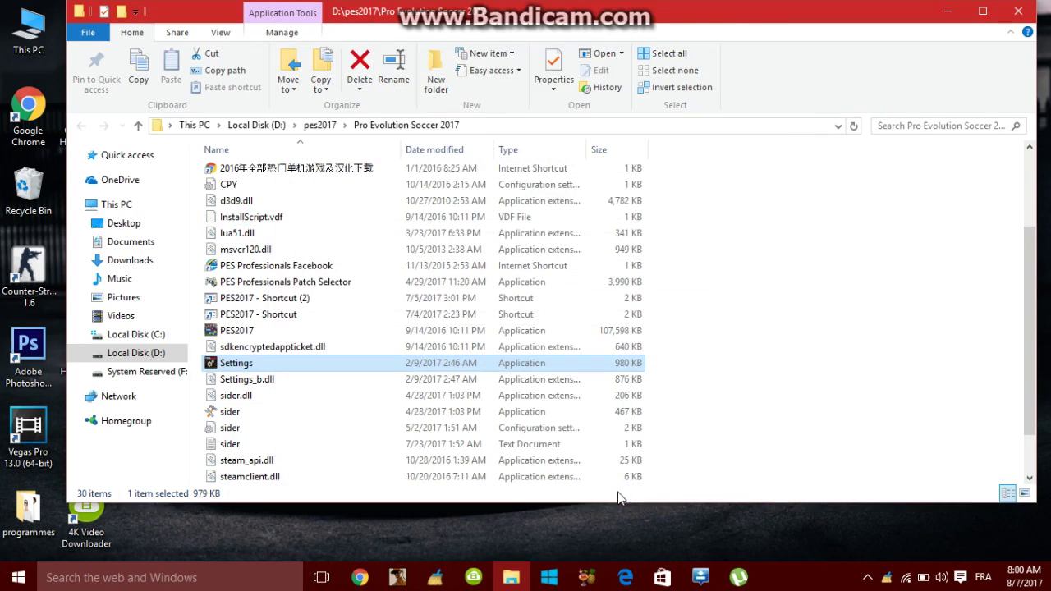
Step: Close the game folder, open New Text Document from the desktop and move its window clear of the dxcpl64bit icon
{"action": "left_click", "coordinate": [1017, 23]}
{"action": "mouse_move", "coordinate": [434, 110]}
{"action": "left_mouse_down"}
{"action": "mouse_move", "coordinate": [628, 142]}
{"action": "mouse_move", "coordinate": [434, 113]}
{"action": "left_mouse_up"}
{"action": "right_click", "coordinate": [301, 147]}
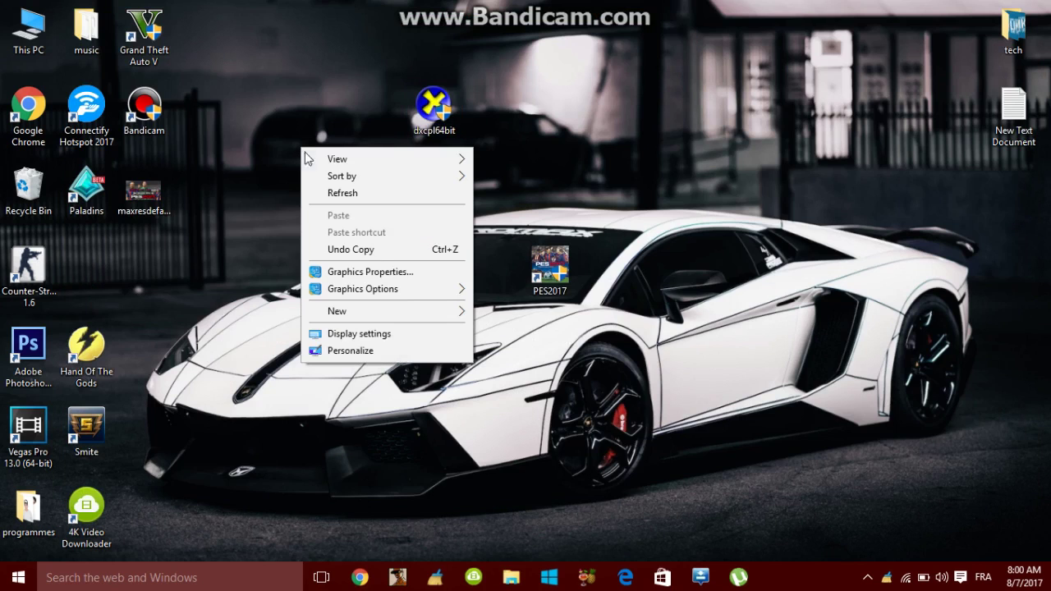
{"action": "double_click", "coordinate": [1009, 105]}
{"action": "left_click_drag", "start_coordinate": [584, 40], "coordinate": [626, 241]}
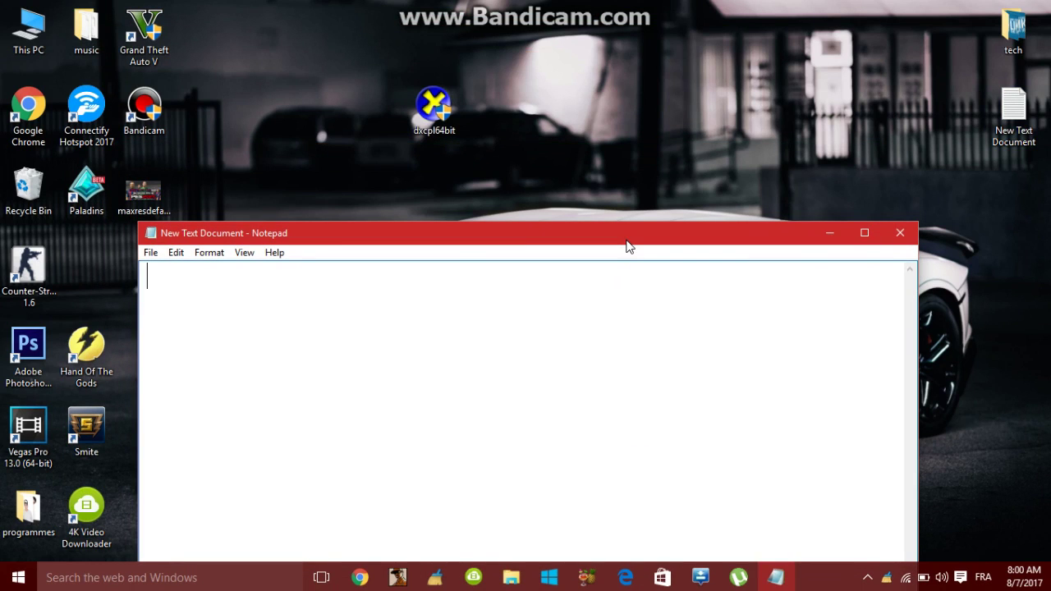
Step: Write the note lines "download dxcpl" and "link in discription" in the text document
{"action": "type", "text": "download dxc"}
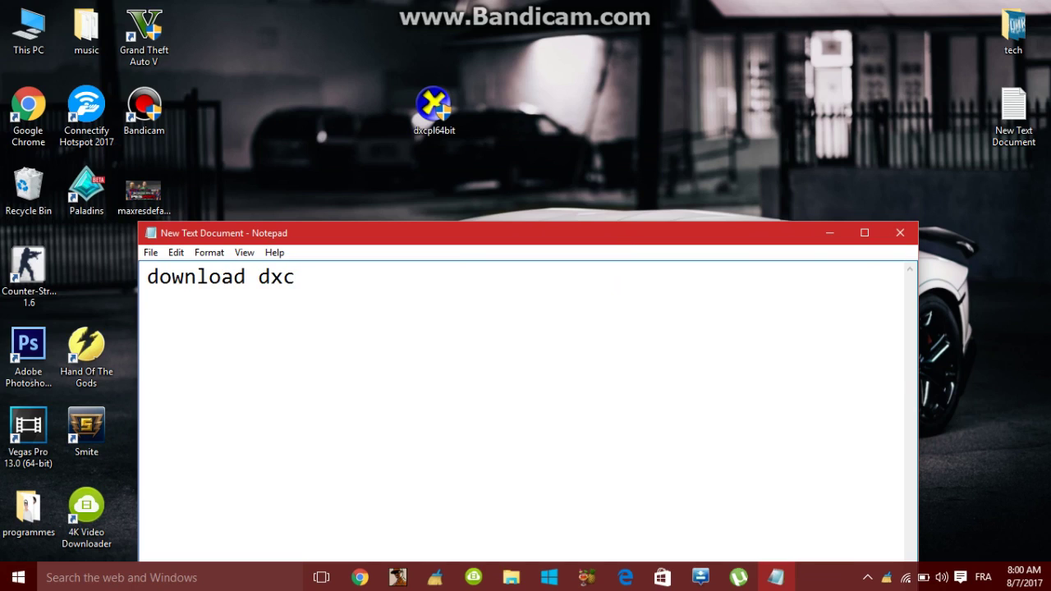
{"action": "type", "text": "pl"}
{"action": "left_click_drag", "start_coordinate": [320, 277], "coordinate": [221, 277]}
{"action": "left_click", "coordinate": [425, 273]}
{"action": "key", "text": "Return"}
{"action": "type", "text": "link in discription"}
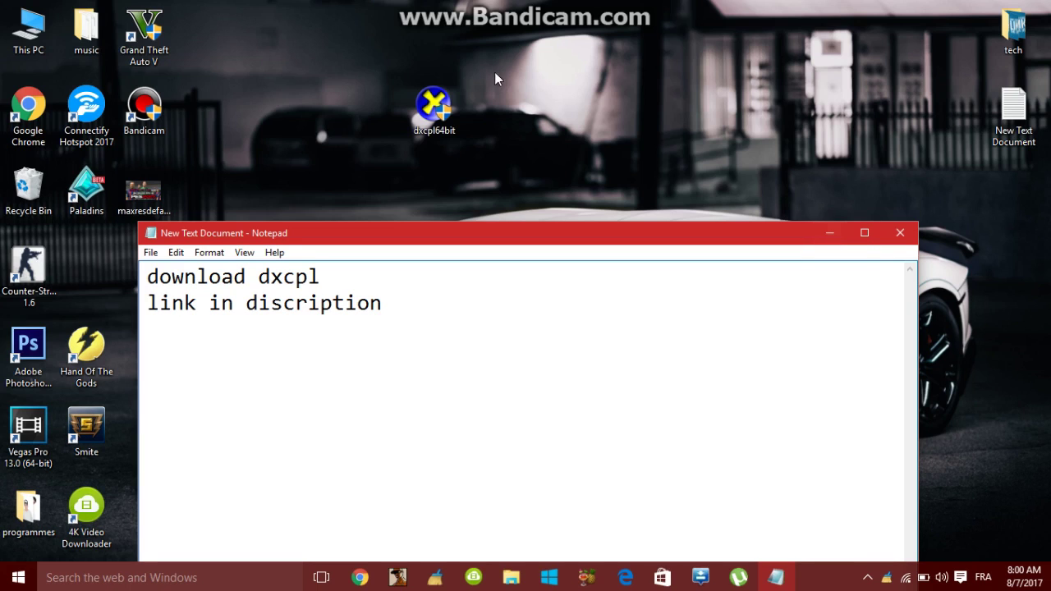
Step: Run dxcpl64bit as administrator and add the line "click on edit list" to the notes
{"action": "right_click", "coordinate": [437, 111]}
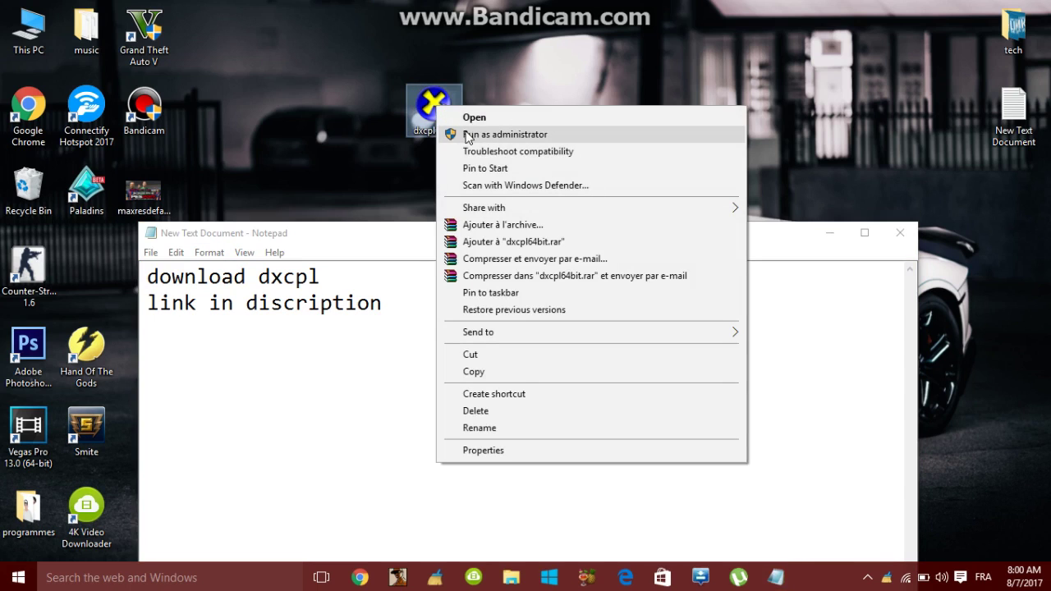
{"action": "left_click", "coordinate": [467, 134]}
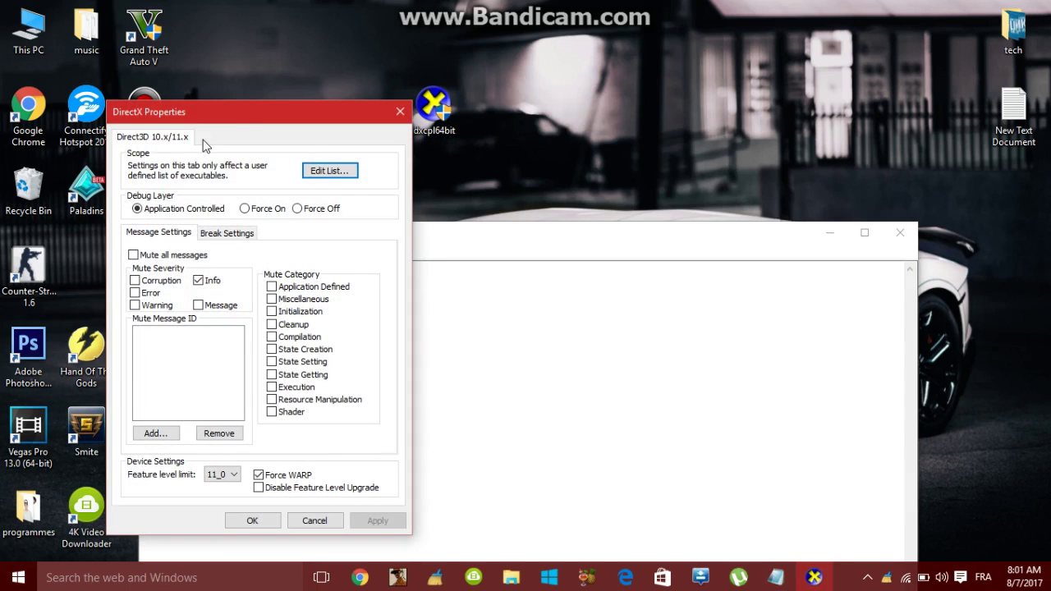
{"action": "left_click_drag", "start_coordinate": [233, 120], "coordinate": [402, 26]}
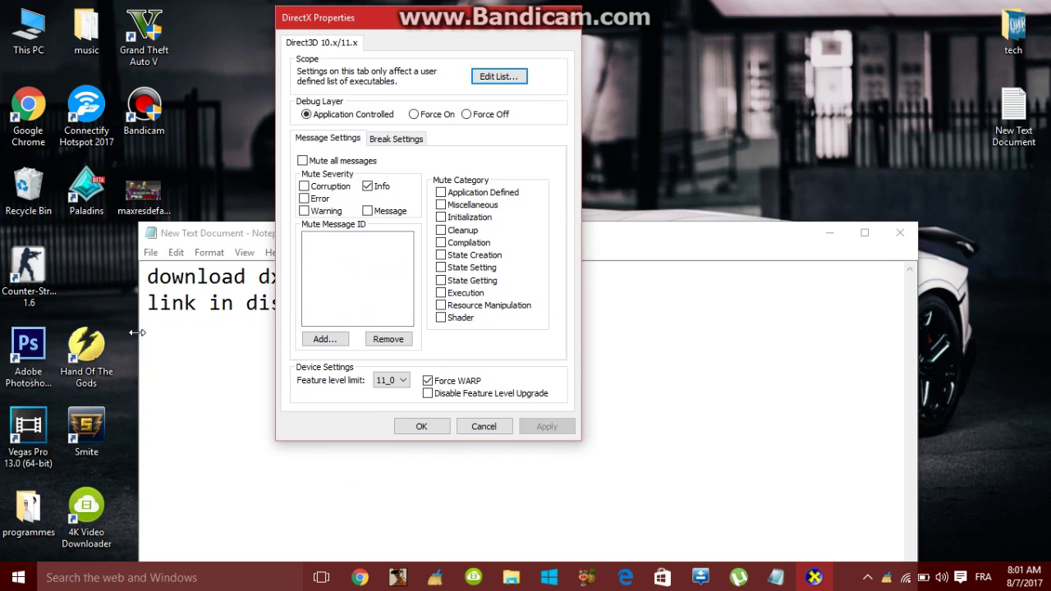
{"action": "left_click", "coordinate": [172, 326]}
{"action": "type", "text": "click on edit list"}
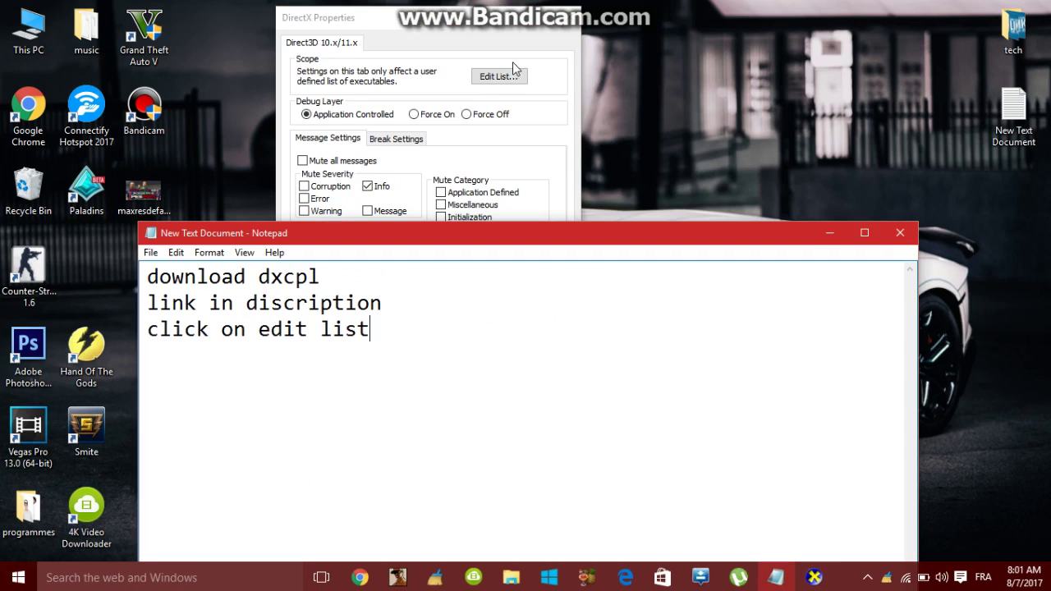
Step: Clear all entries from the Direct3D executable list and start browsing for an executable
{"action": "left_click", "coordinate": [516, 74]}
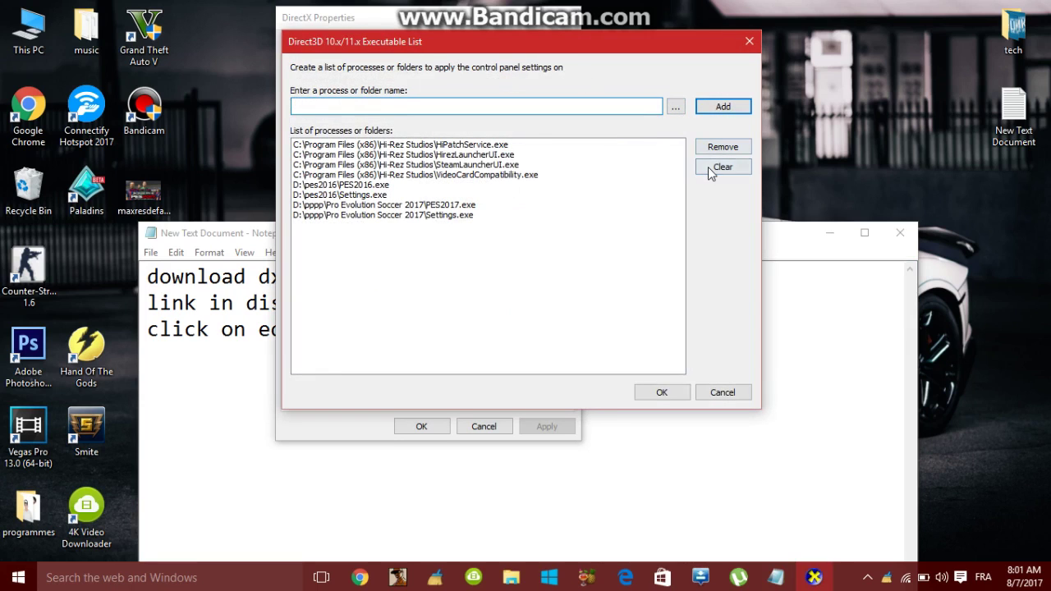
{"action": "left_click", "coordinate": [711, 170]}
{"action": "left_click", "coordinate": [712, 153]}
{"action": "left_click", "coordinate": [676, 110]}
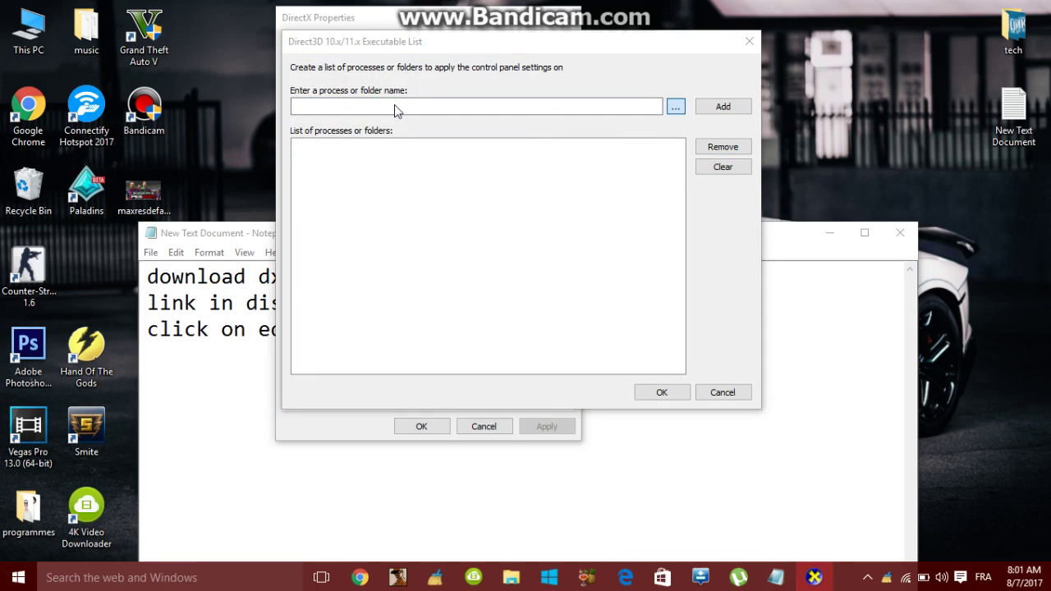
Step: Add the lines "go to pes 2017 location" and "for me it on the D" to the notes
{"action": "left_click", "coordinate": [231, 370]}
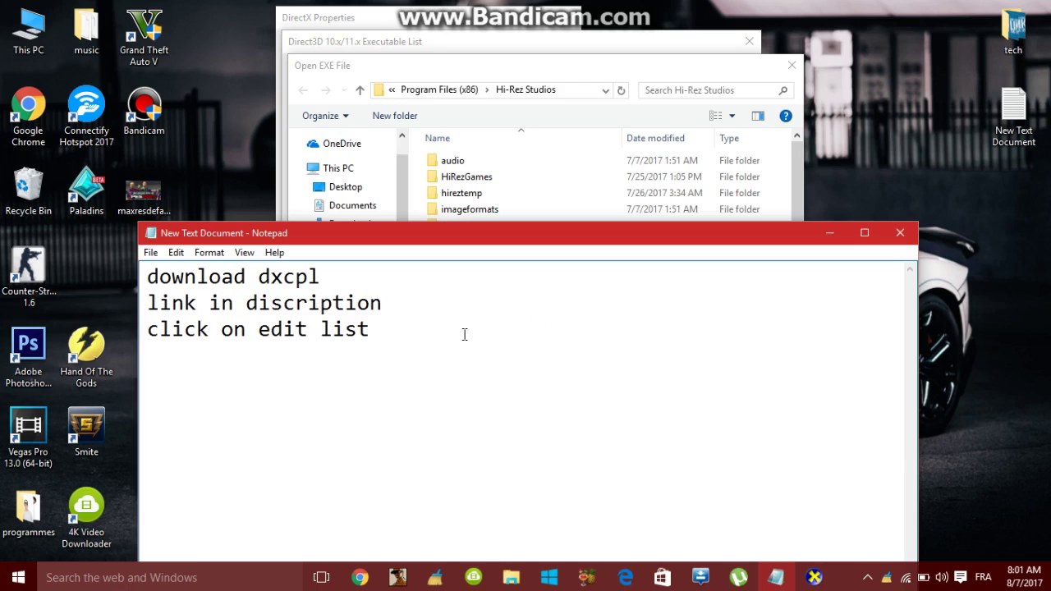
{"action": "type", "text": "go to es"}
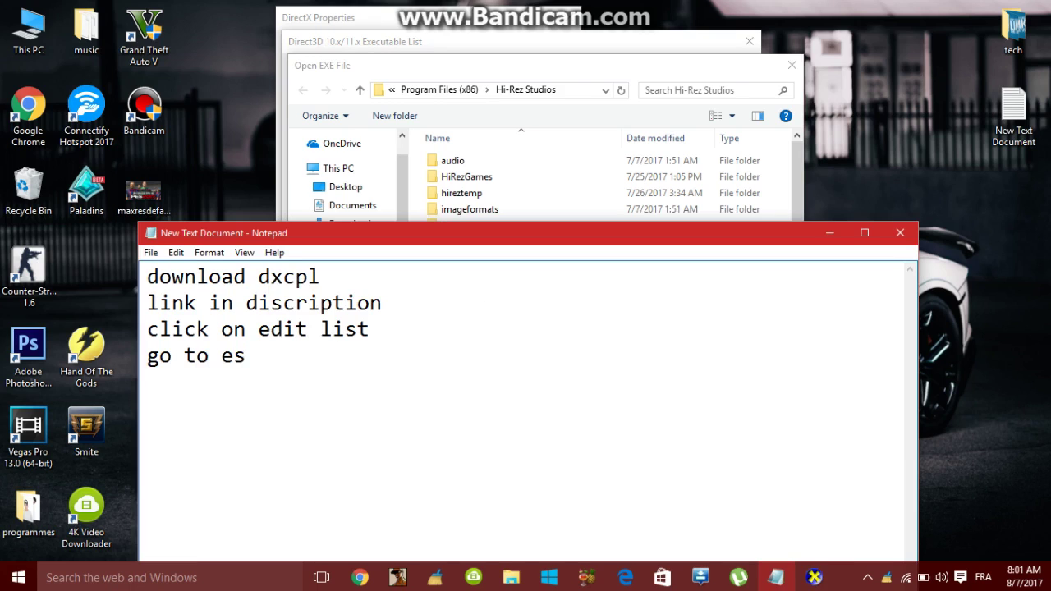
{"action": "key", "text": "BackSpace"}
{"action": "type", "text": "pes 2017"}
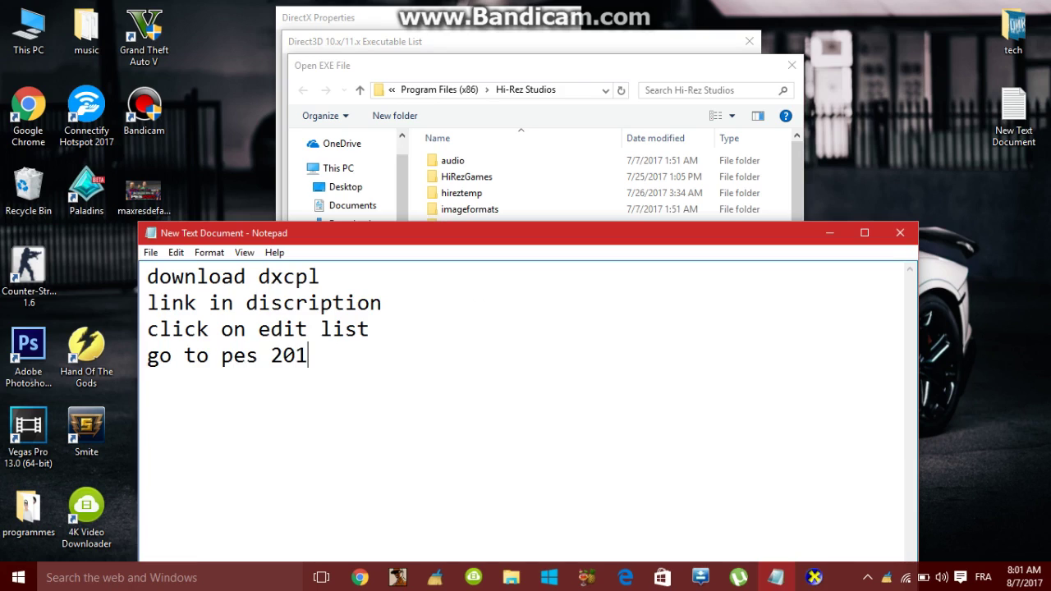
{"action": "type", "text": " location"}
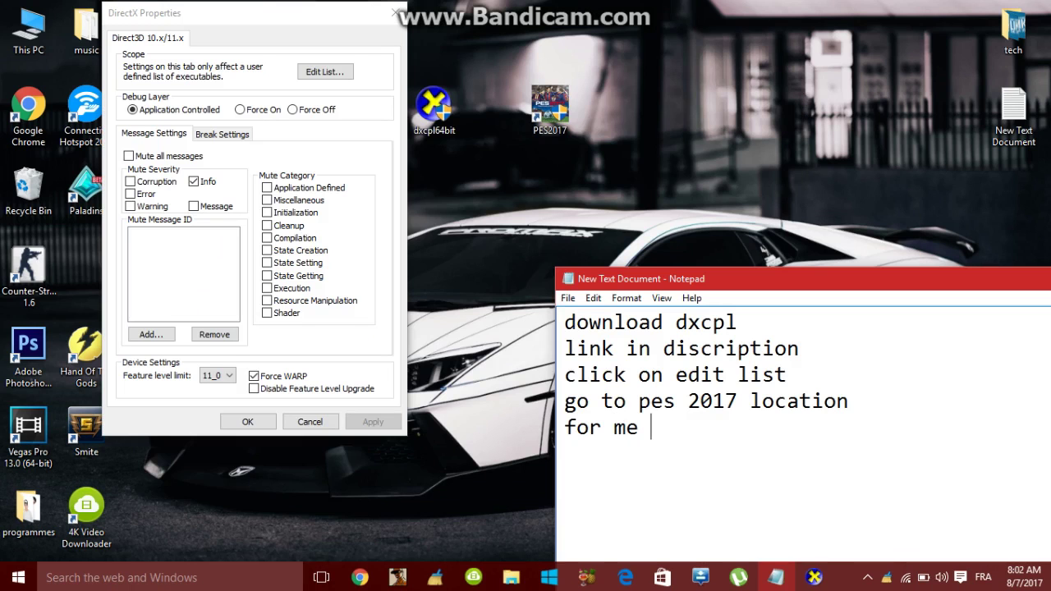
{"action": "type", "text": "t on the D"}
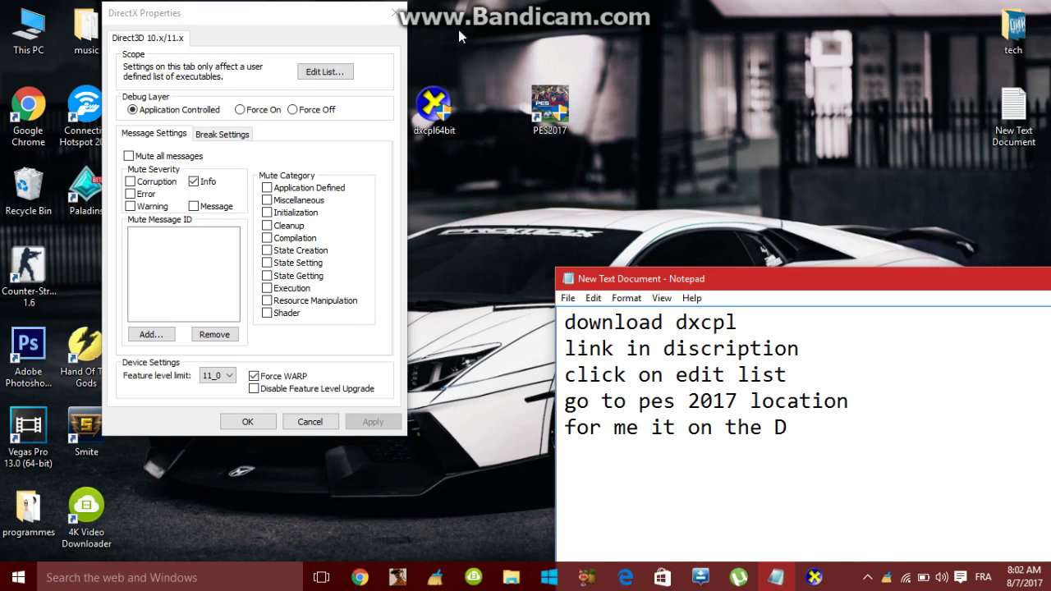
Step: Browse from the Direct3D executable list to D:\pes2017\Pro Evolution Soccer 2017 and select the PES2017 application
{"action": "left_click", "coordinate": [345, 70]}
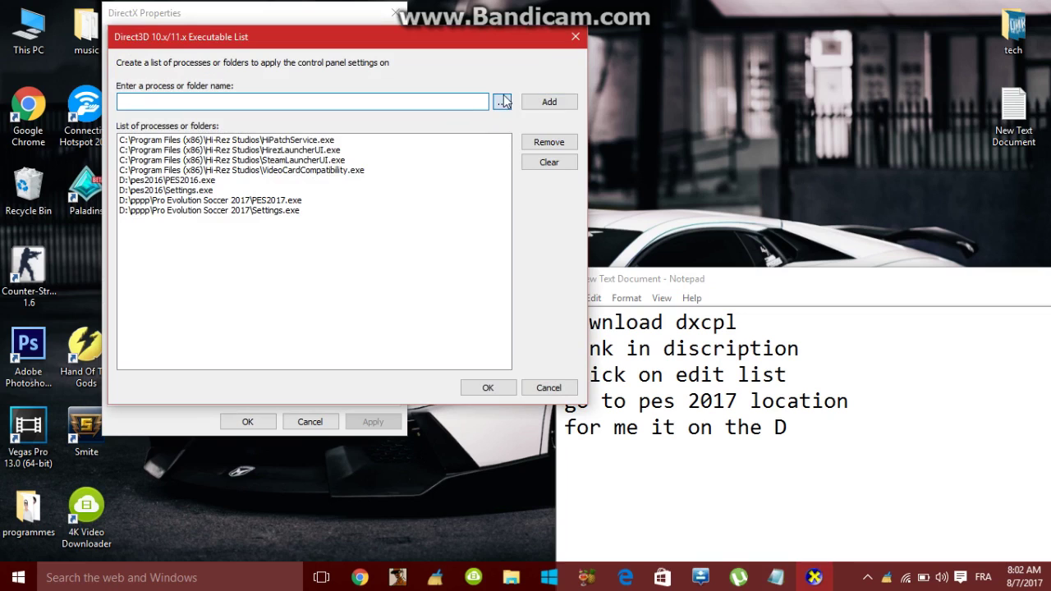
{"action": "left_click", "coordinate": [502, 101]}
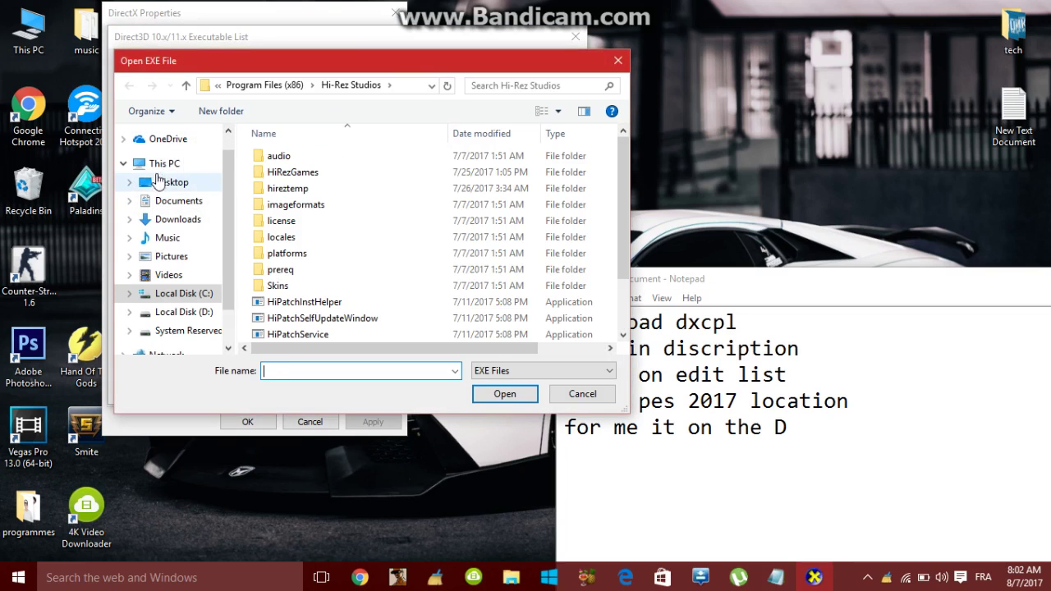
{"action": "left_click", "coordinate": [185, 311]}
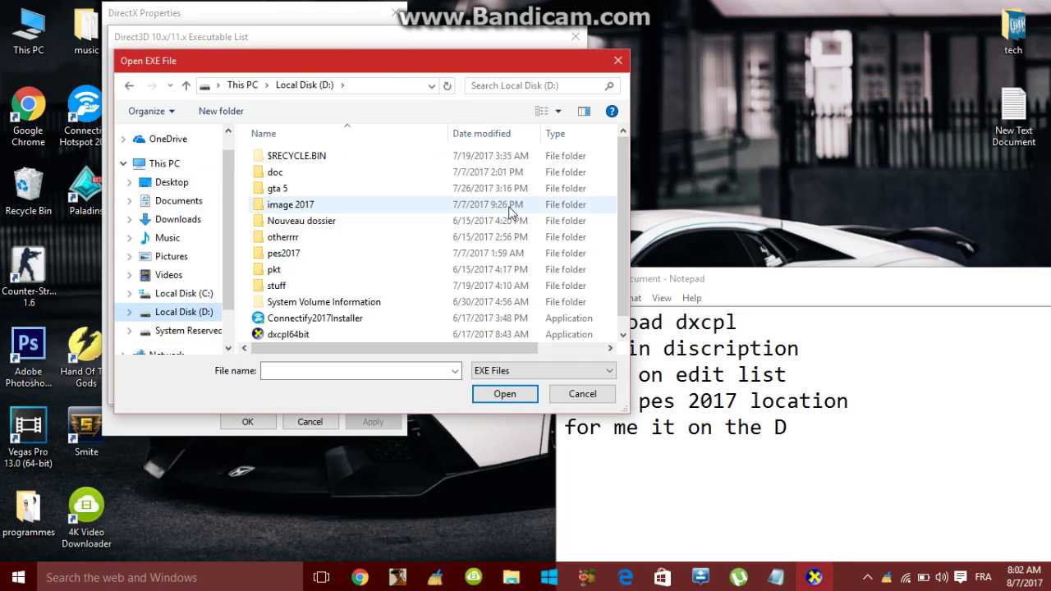
{"action": "double_click", "coordinate": [419, 250]}
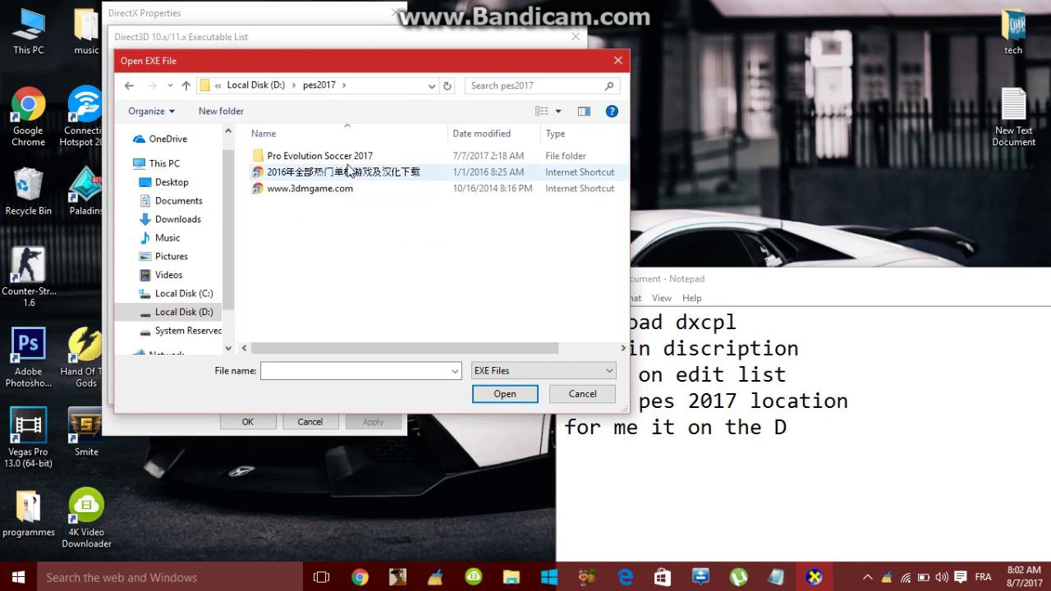
{"action": "double_click", "coordinate": [345, 157]}
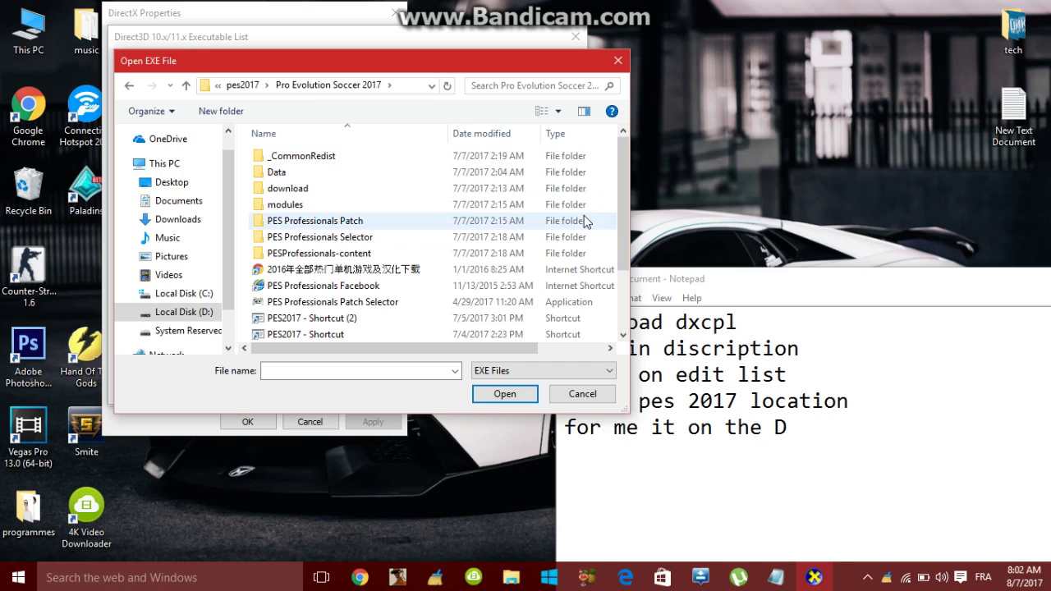
{"action": "left_click_drag", "start_coordinate": [624, 269], "coordinate": [624, 320]}
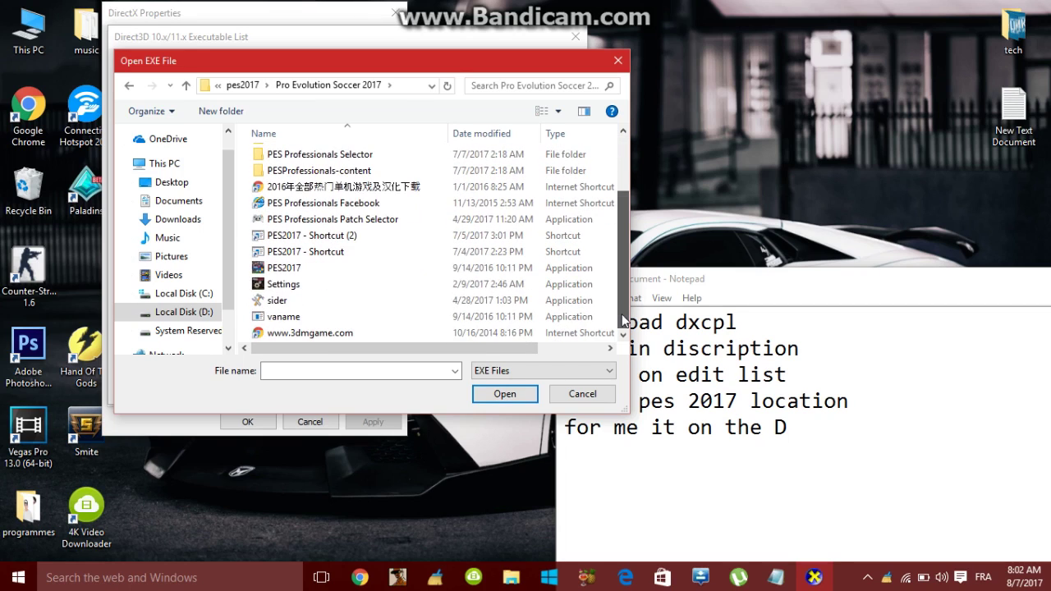
{"action": "left_click", "coordinate": [355, 270]}
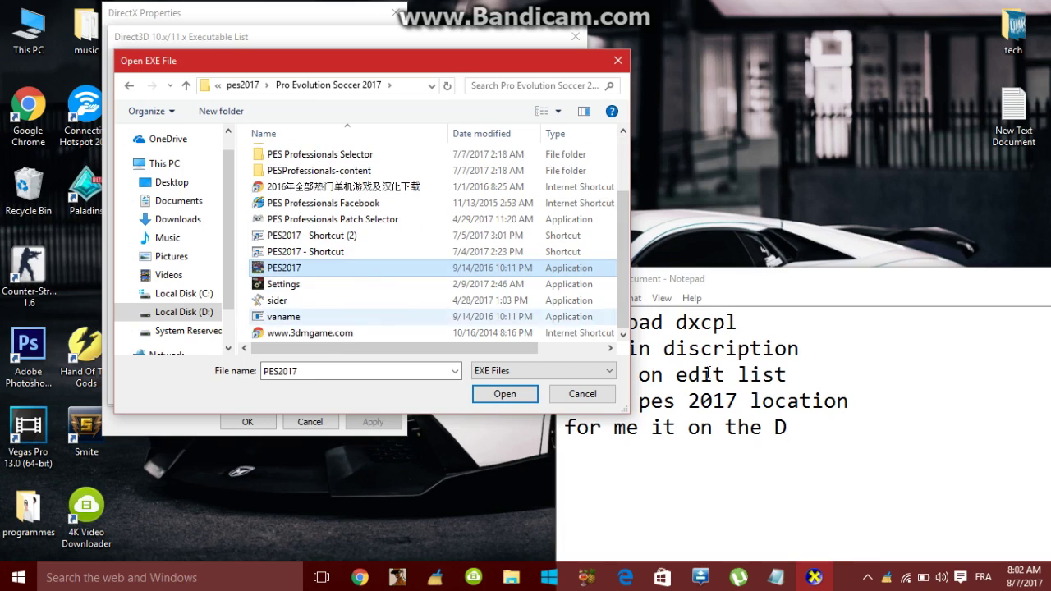
Step: Note "add pes 2017" in the text document and add PES2017.exe to the executable list
{"action": "left_click", "coordinate": [822, 434]}
{"action": "type", "text": "add pes 2017"}
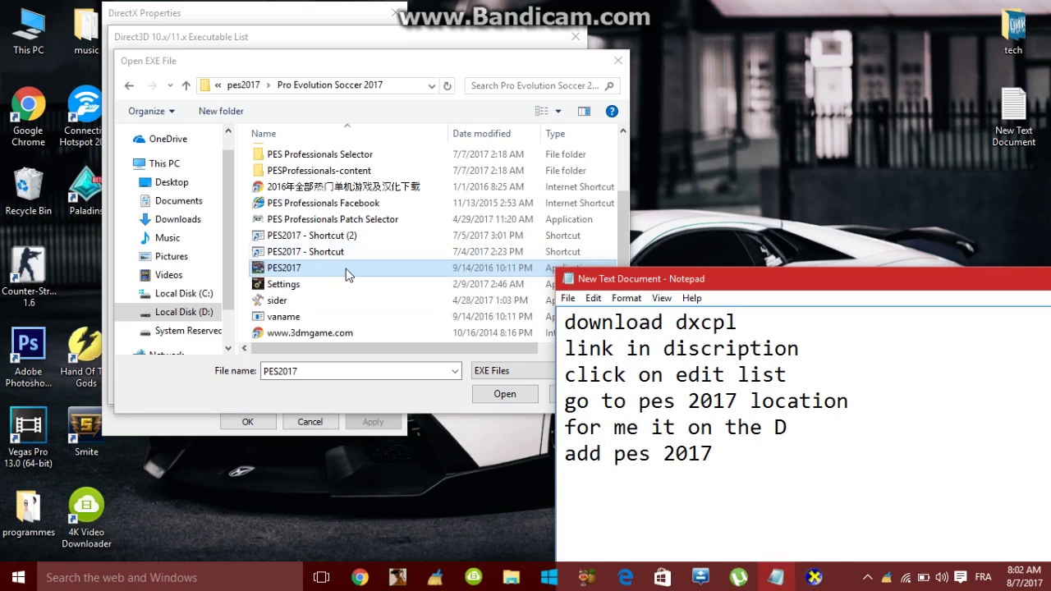
{"action": "double_click", "coordinate": [345, 268]}
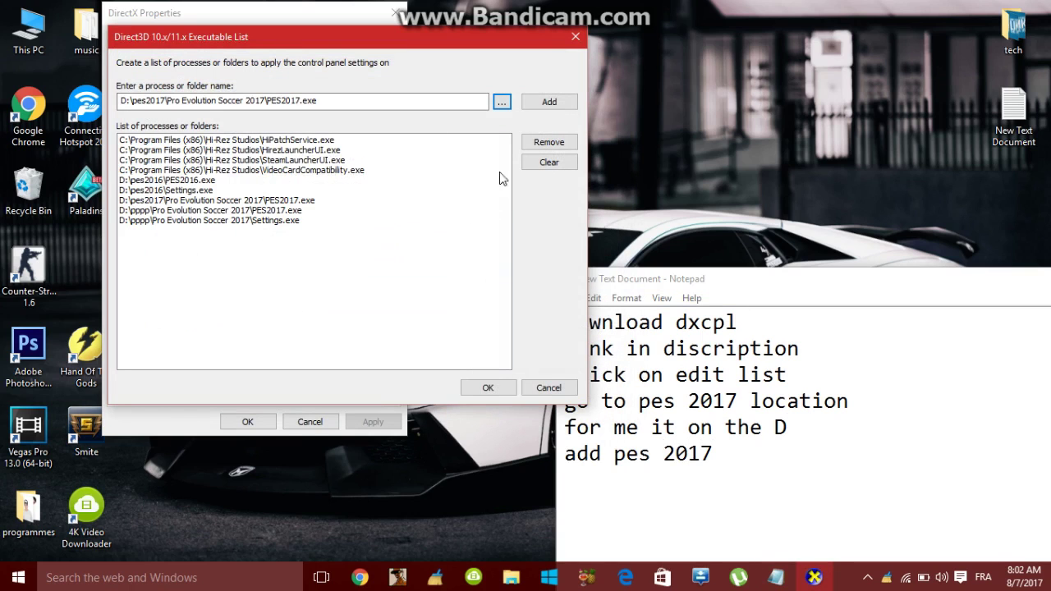
Step: Browse for another executable and select the Settings application in the Pro Evolution Soccer 2017 folder
{"action": "left_click", "coordinate": [502, 101]}
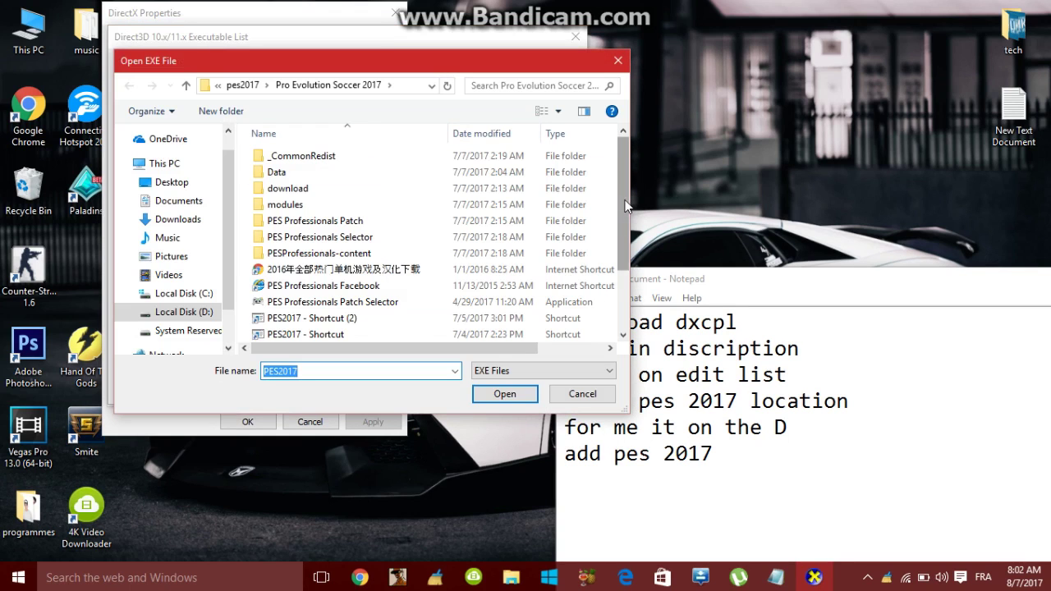
{"action": "scroll", "coordinate": [623, 210], "scroll_direction": "down", "scroll_amount": 2}
{"action": "left_click", "coordinate": [564, 290]}
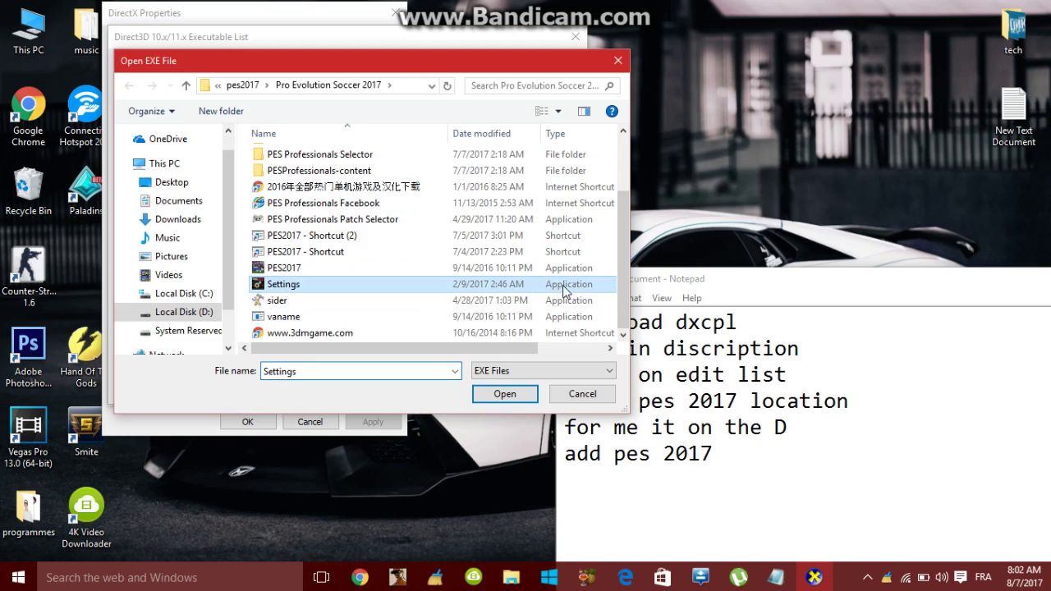
Step: Add the line "the add the settings" at the end of the notes in the text document
{"action": "left_click", "coordinate": [728, 445]}
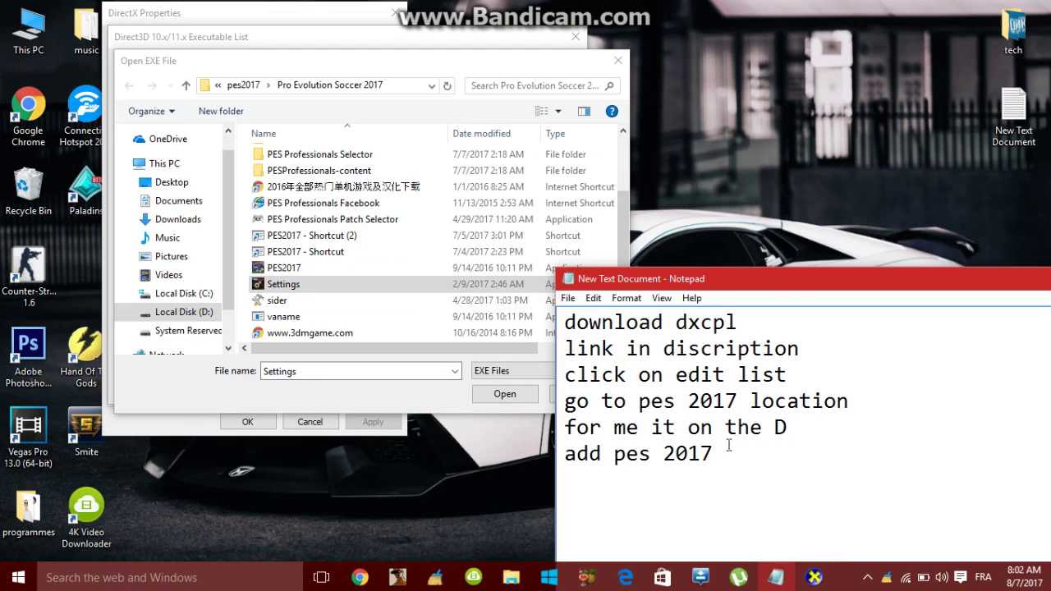
{"action": "key", "text": "Return"}
{"action": "type", "text": "the add the s"}
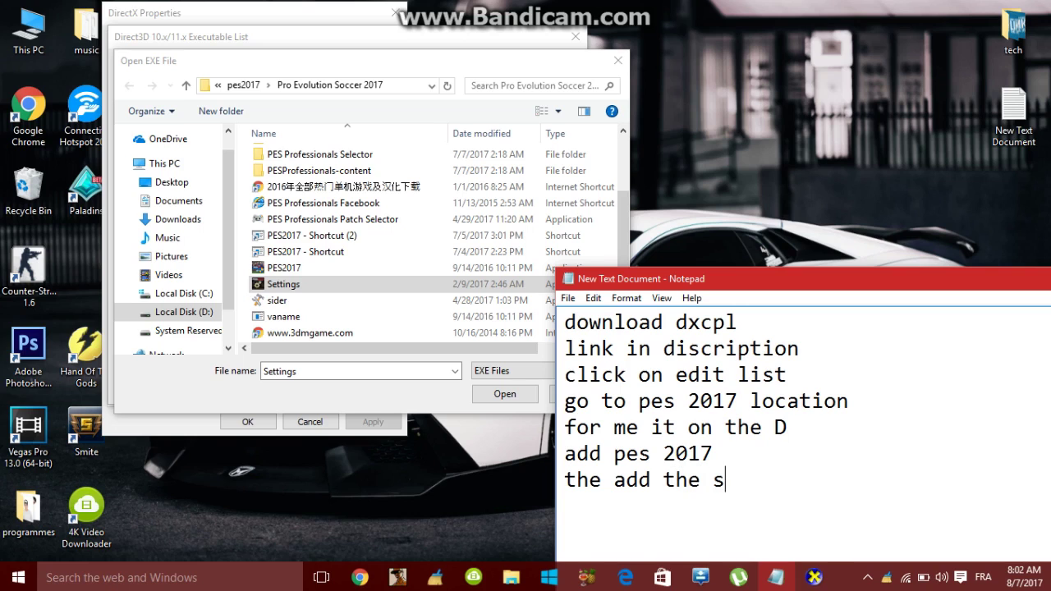
{"action": "type", "text": "ettings"}
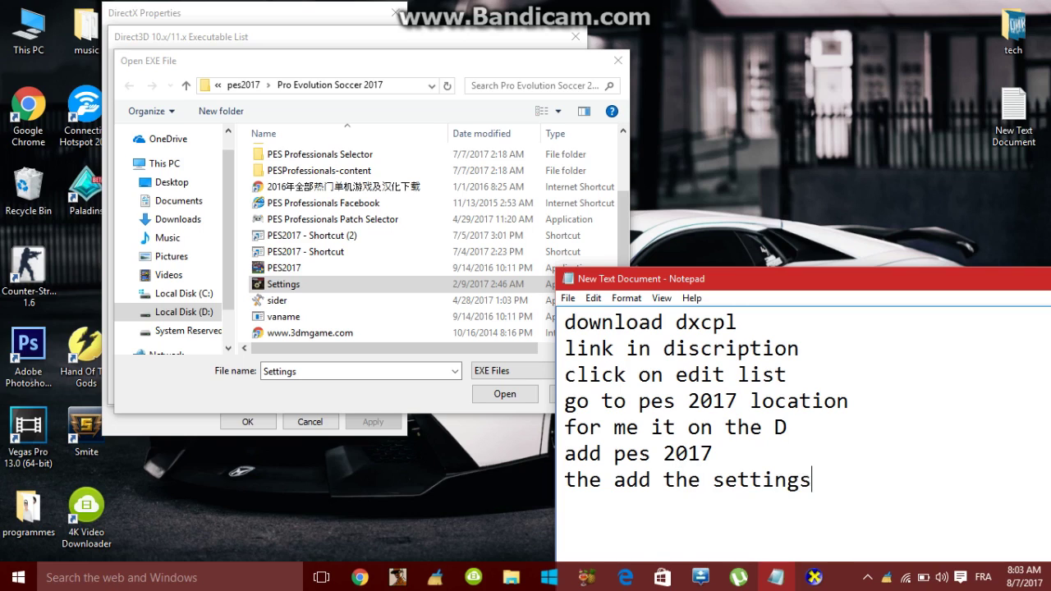
Step: Open the Settings application from the Pro Evolution Soccer 2017 folder and add Settings.exe to the Direct3D executable list
{"action": "left_click", "coordinate": [294, 285]}
{"action": "double_click", "coordinate": [294, 285]}
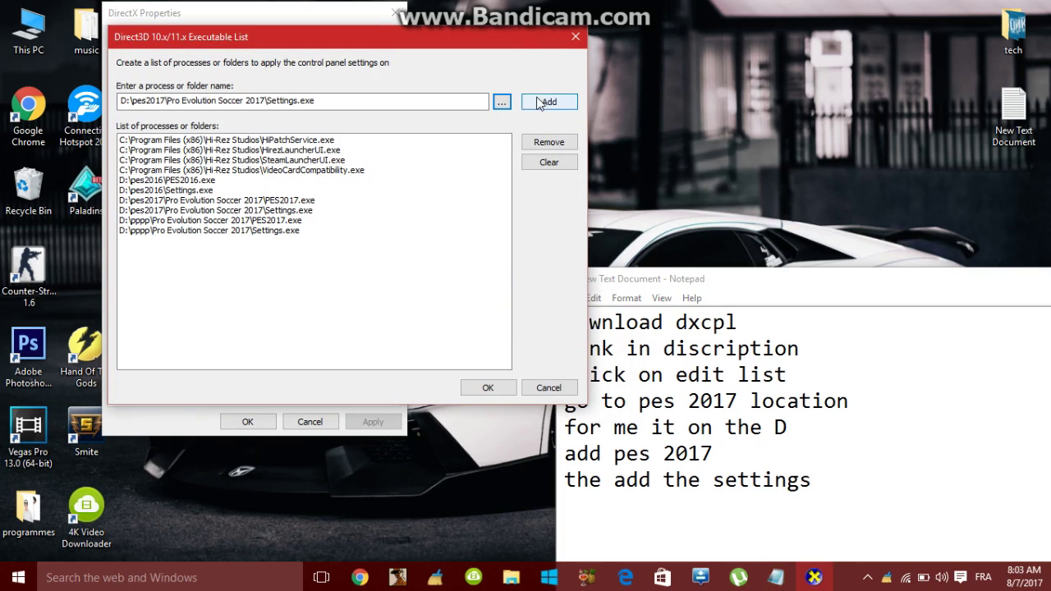
{"action": "left_click", "coordinate": [564, 110]}
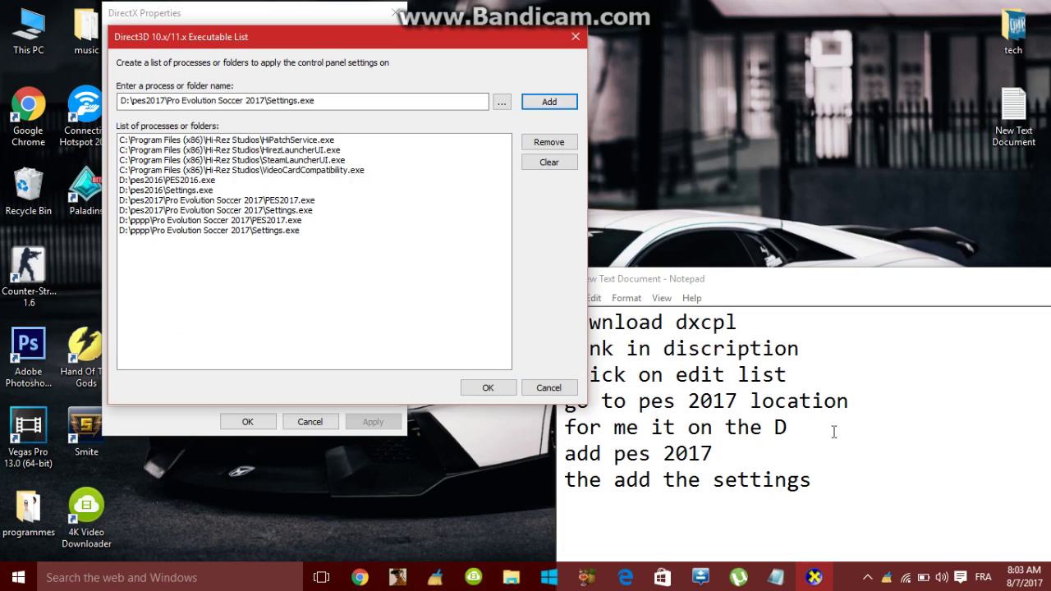
Step: Note "click on add" in the text document, then add Settings.exe again and confirm the executable list
{"action": "left_click", "coordinate": [843, 481]}
{"action": "type", "text": "click on add"}
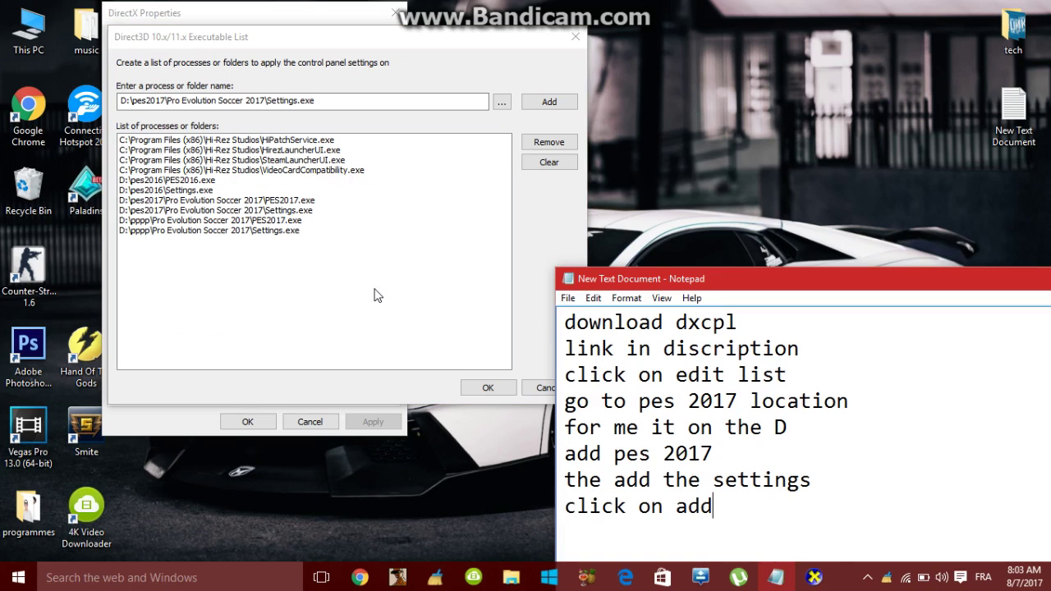
{"action": "left_click", "coordinate": [550, 103]}
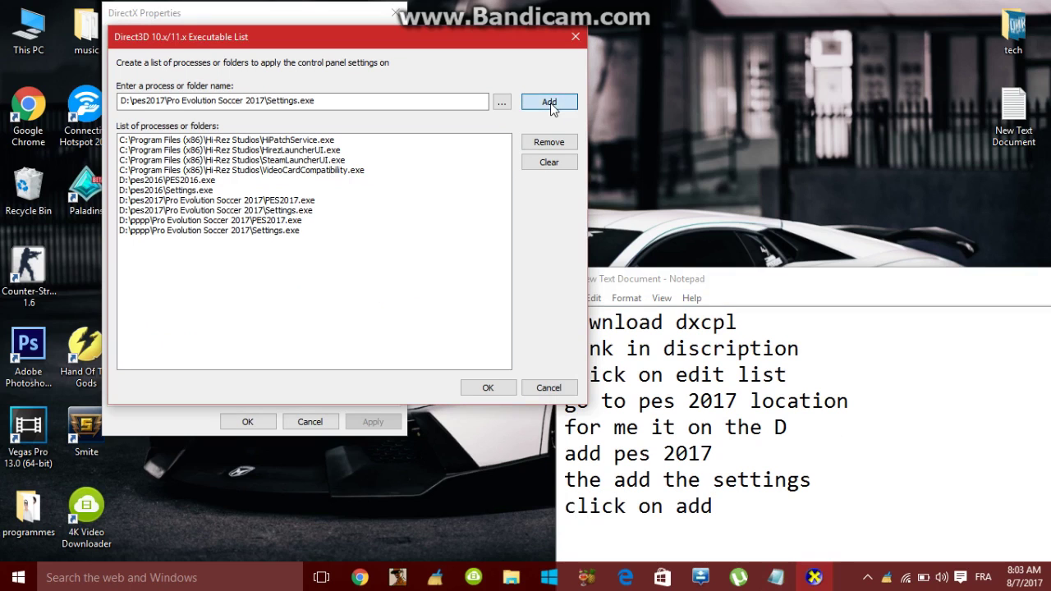
{"action": "left_click", "coordinate": [490, 387]}
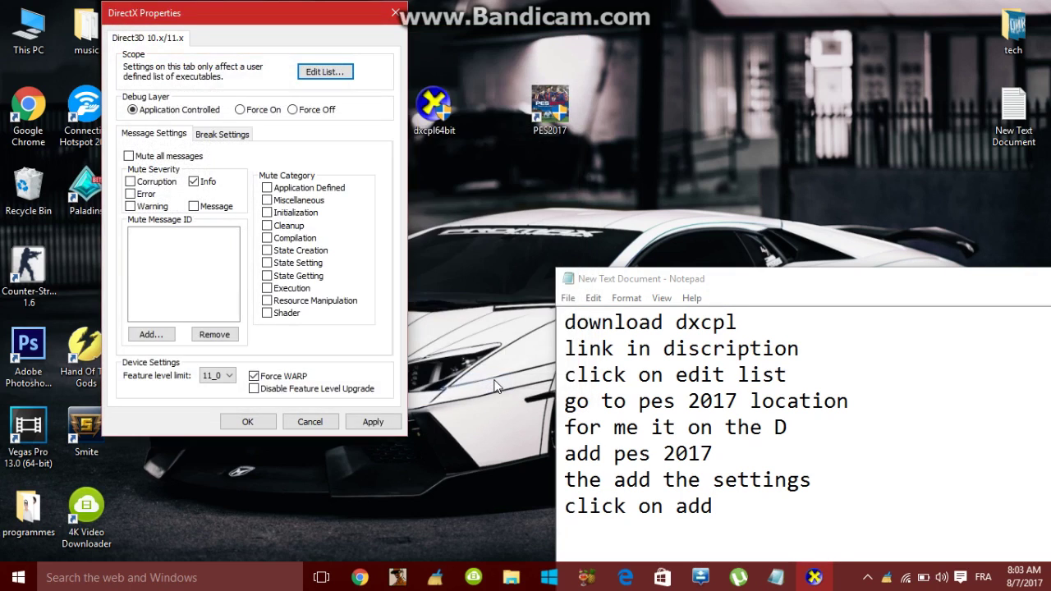
Step: Look through the available feature level limits in the DirectX device settings
{"action": "left_click", "coordinate": [804, 512]}
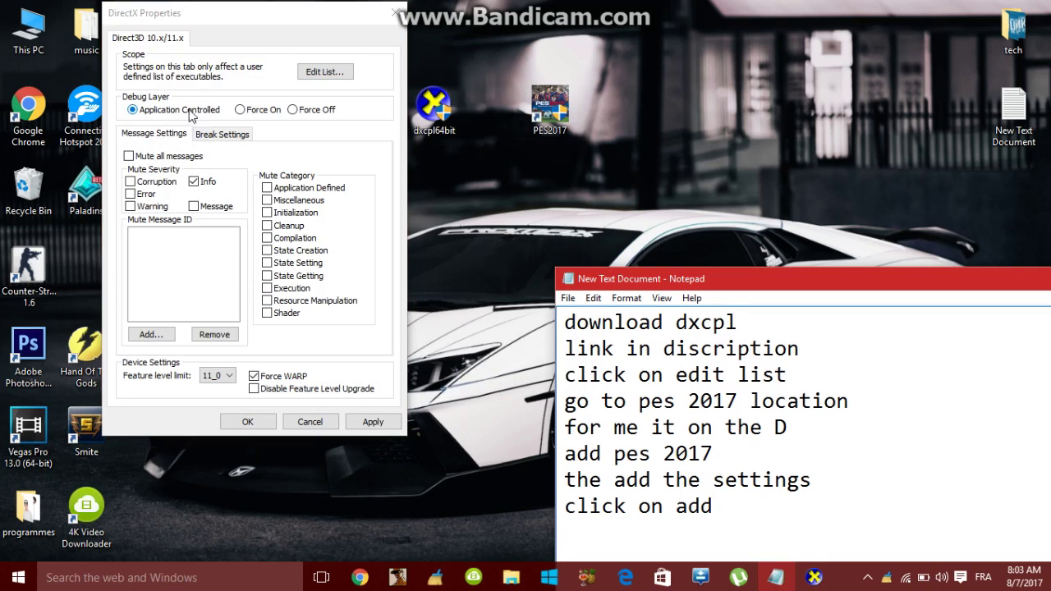
{"action": "left_click", "coordinate": [217, 376]}
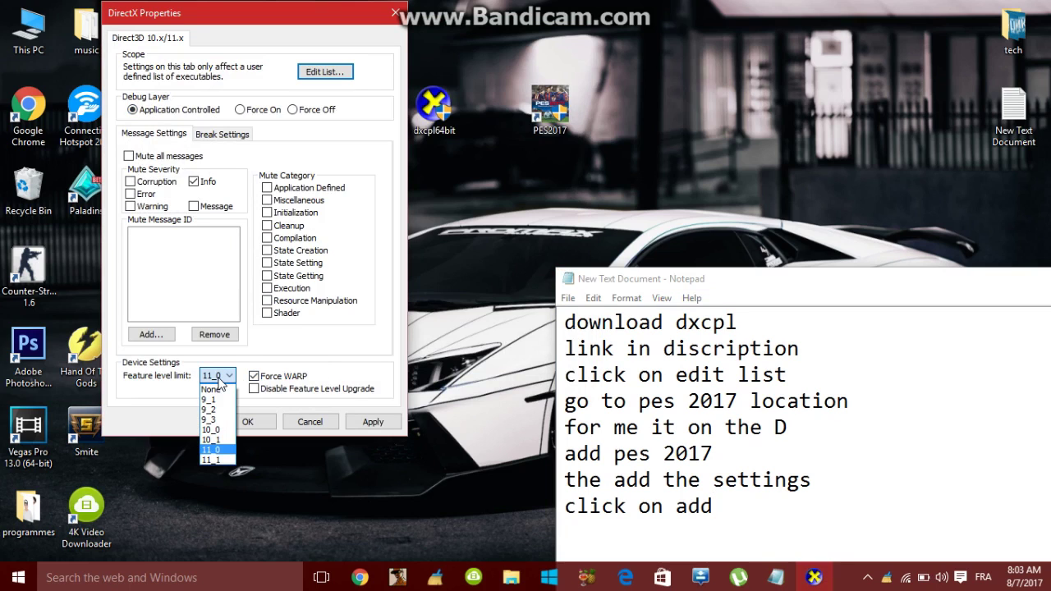
{"action": "left_click", "coordinate": [219, 379]}
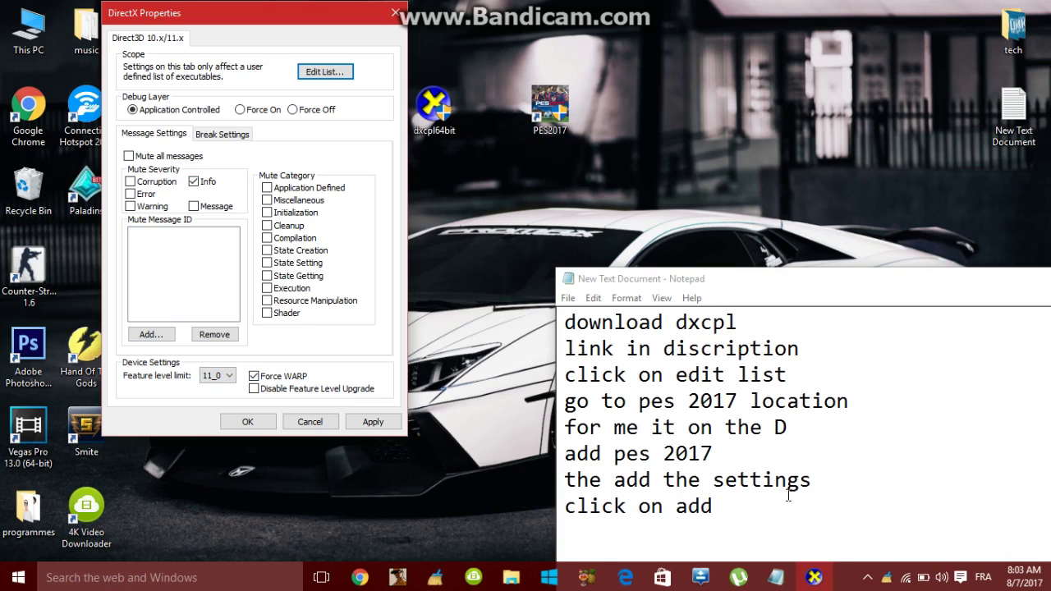
Step: Note "then apply" and "then ok" in the text document, and apply and confirm the DirectX properties
{"action": "left_click", "coordinate": [739, 509]}
{"action": "type", "text": "th"}
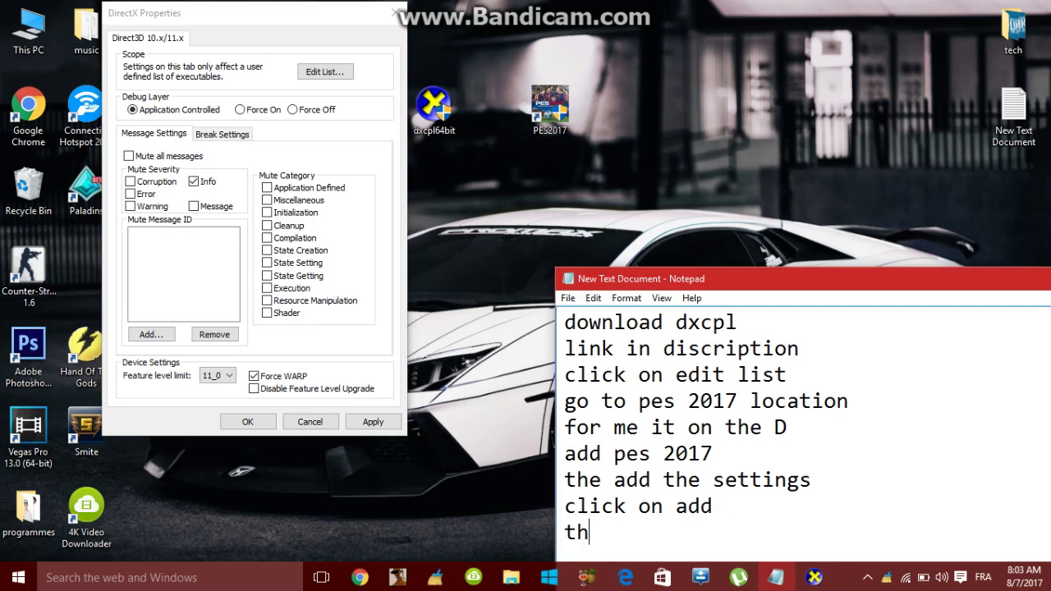
{"action": "type", "text": "en apply"}
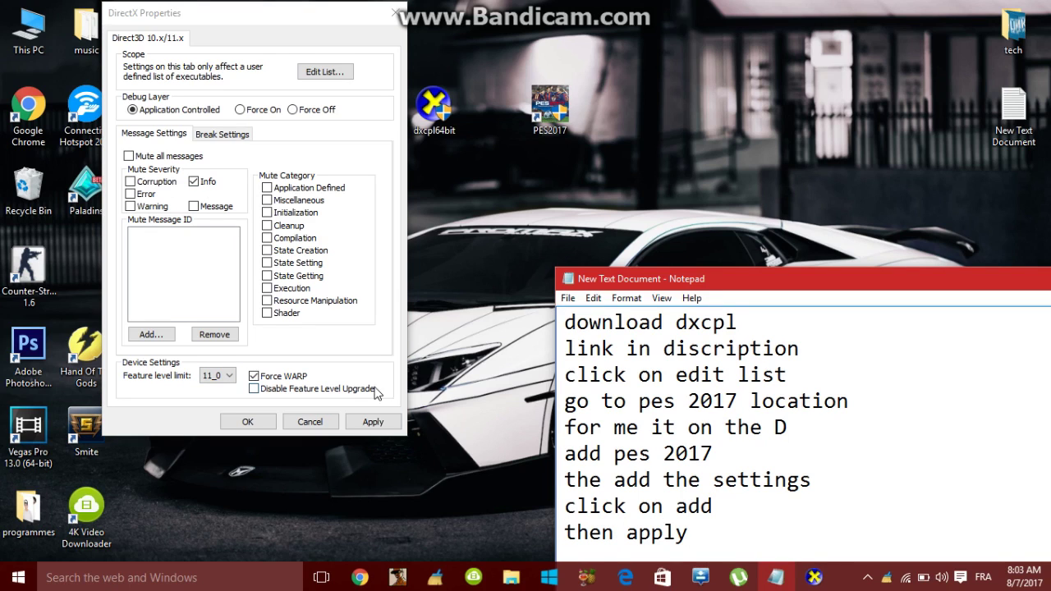
{"action": "left_click", "coordinate": [378, 422]}
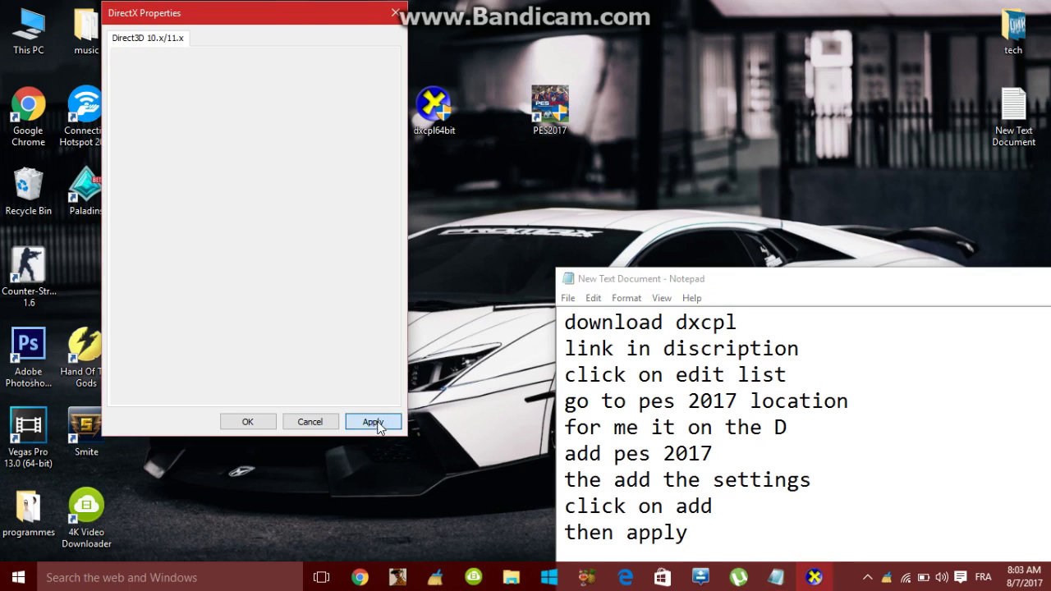
{"action": "left_click", "coordinate": [247, 422]}
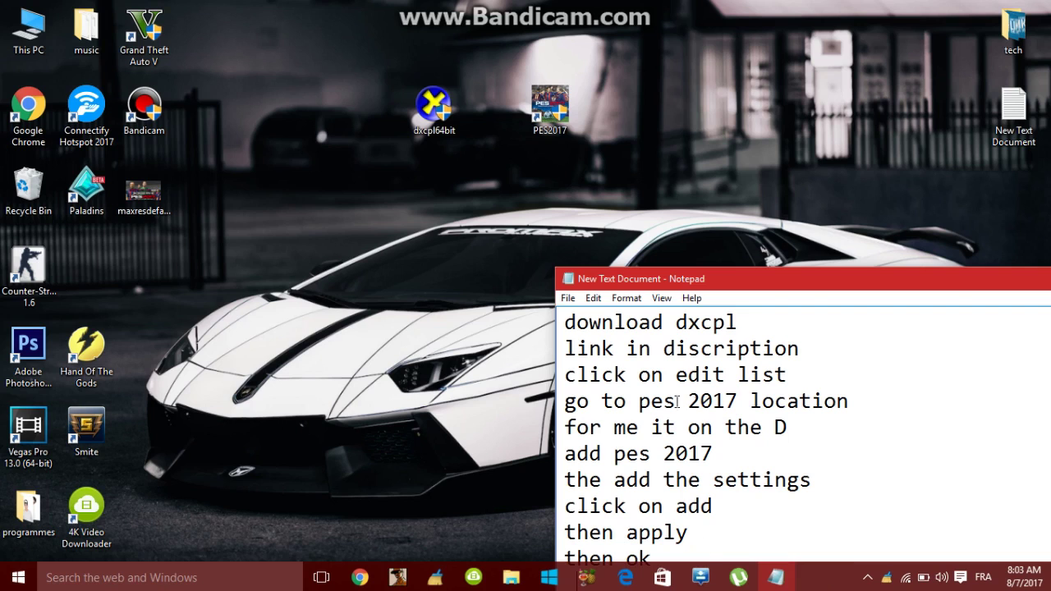
Step: Move the notes window to the middle of the desktop and add the closing line "hope this help"
{"action": "left_click", "coordinate": [775, 267]}
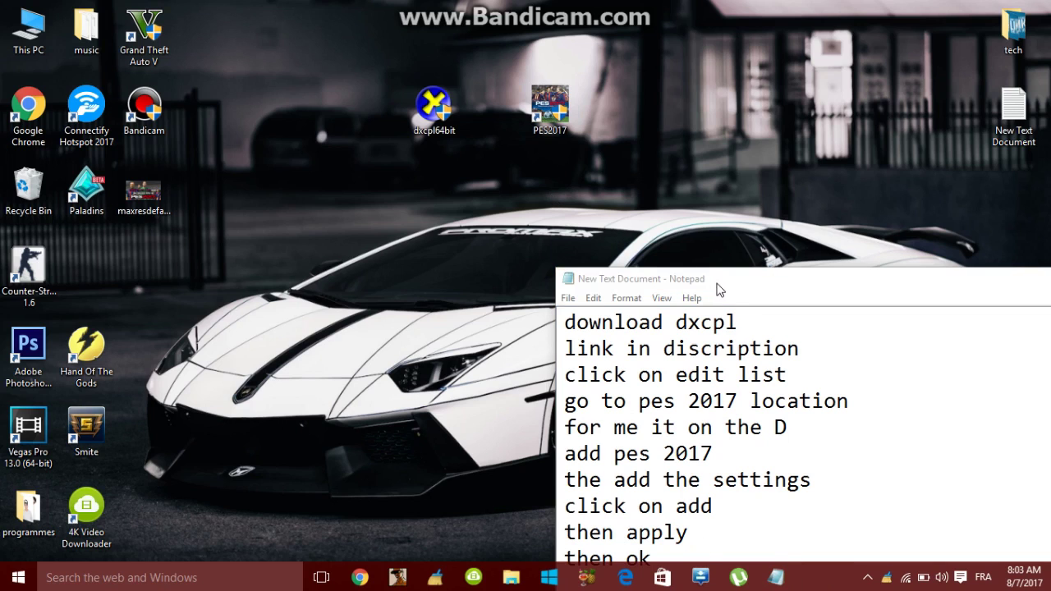
{"action": "left_click_drag", "start_coordinate": [717, 290], "coordinate": [395, 167]}
{"action": "key", "text": "Return"}
{"action": "type", "text": "hope th"}
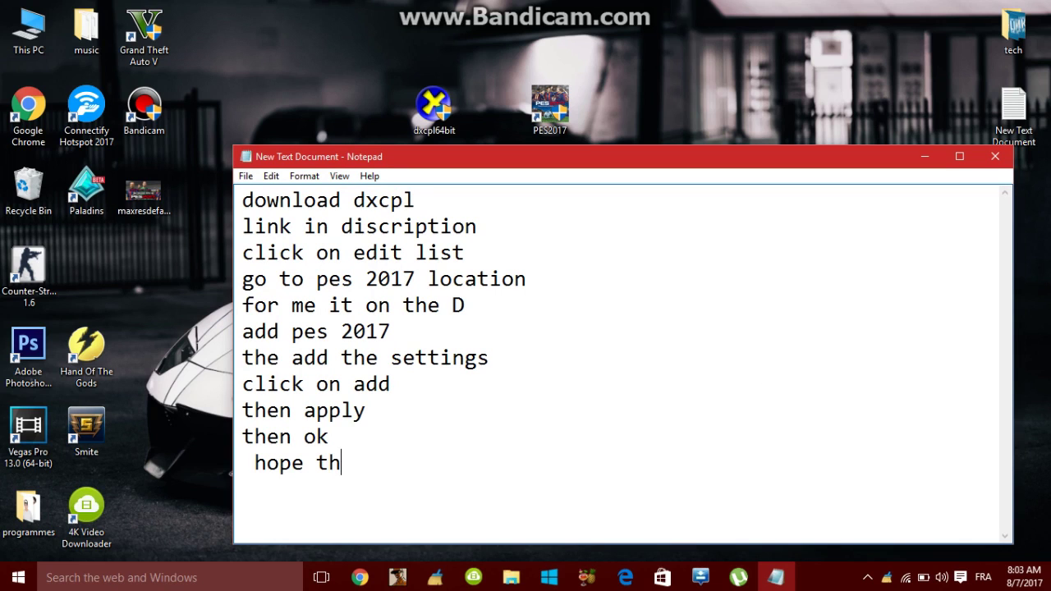
{"action": "type", "text": "is help"}
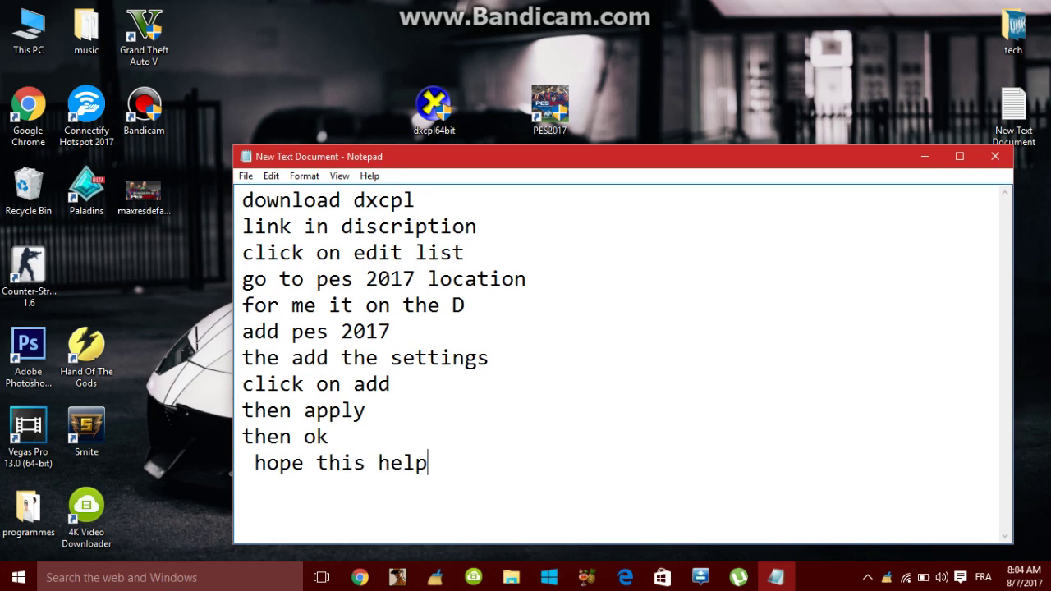